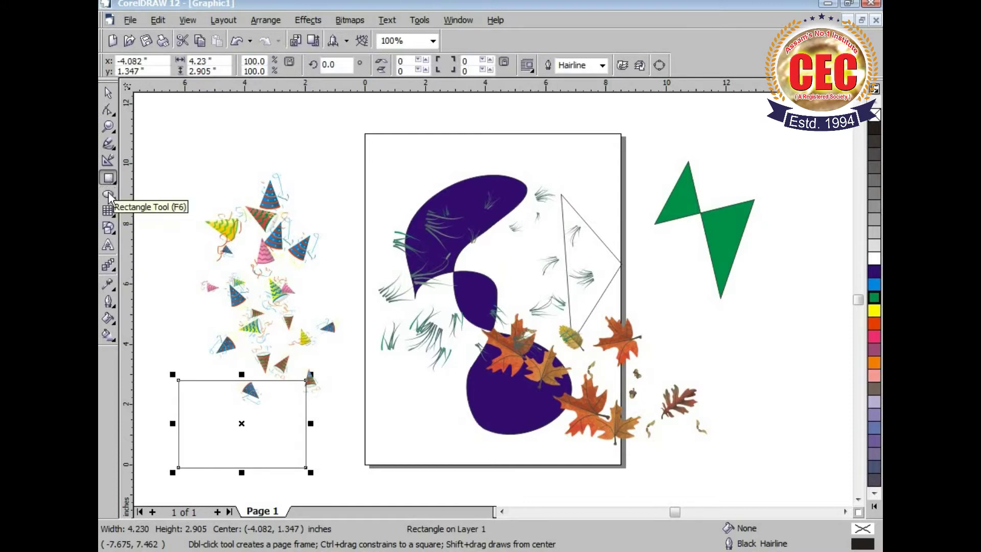
Draw a 2.965 × 3.98 inch ellipse and move it right of the page, below the green zigzag
left_click(108, 195)
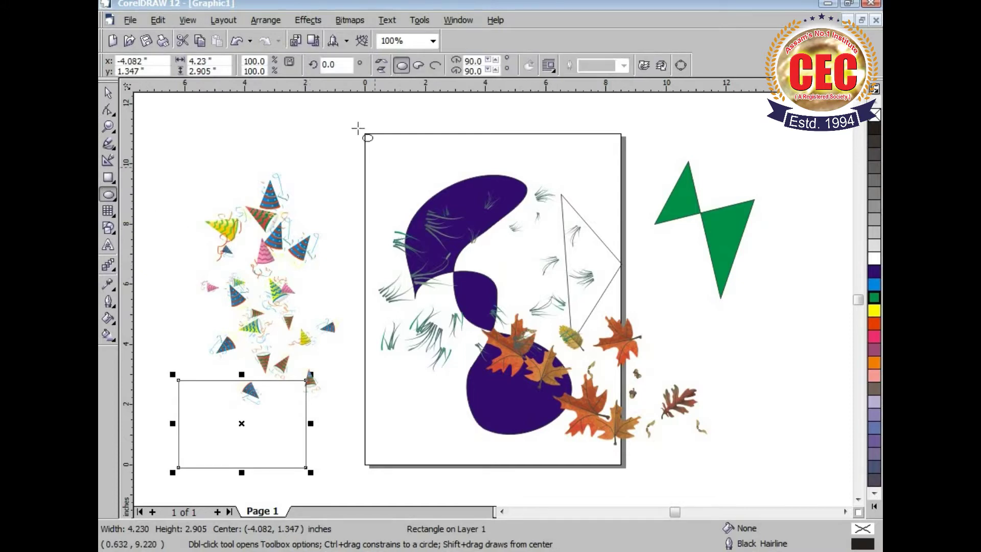
left_click_drag(335, 121, 428, 247)
left_click_drag(377, 180, 762, 359)
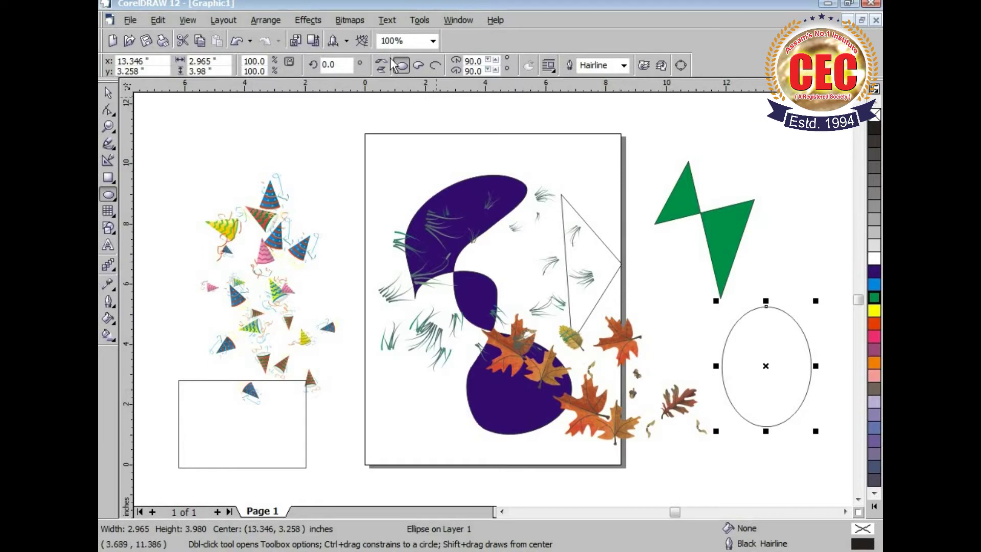
Make the ellipse a pie, drag its nodes to new angles, then convert it to a 232.32° open arc
left_click(419, 65)
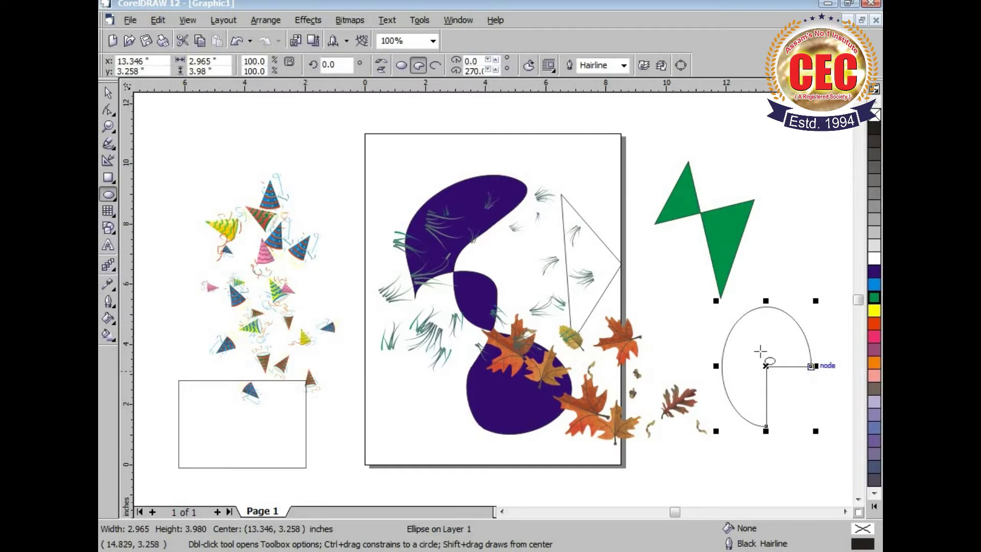
left_click(109, 111)
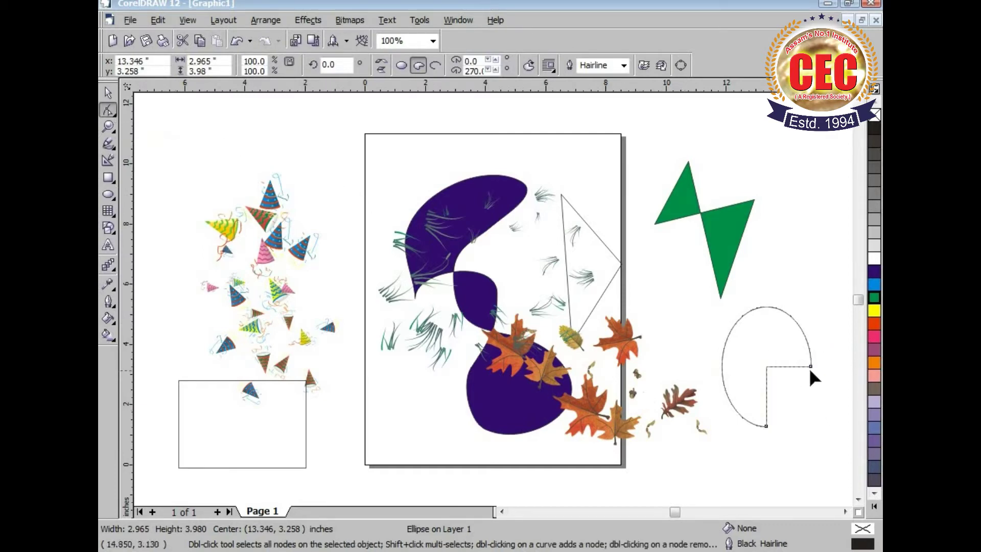
left_click_drag(811, 366, 764, 314)
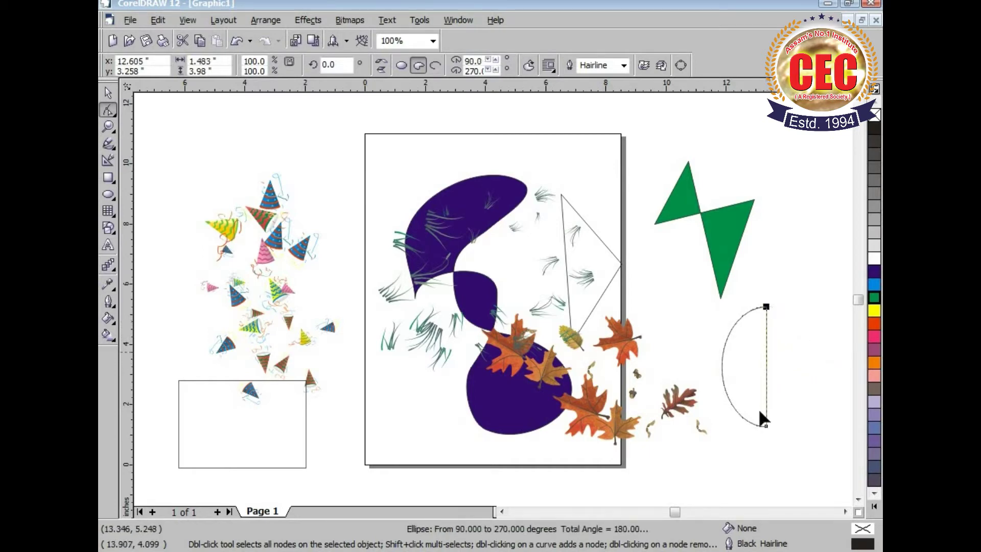
left_click_drag(765, 425, 811, 366)
left_click_drag(767, 307, 733, 368)
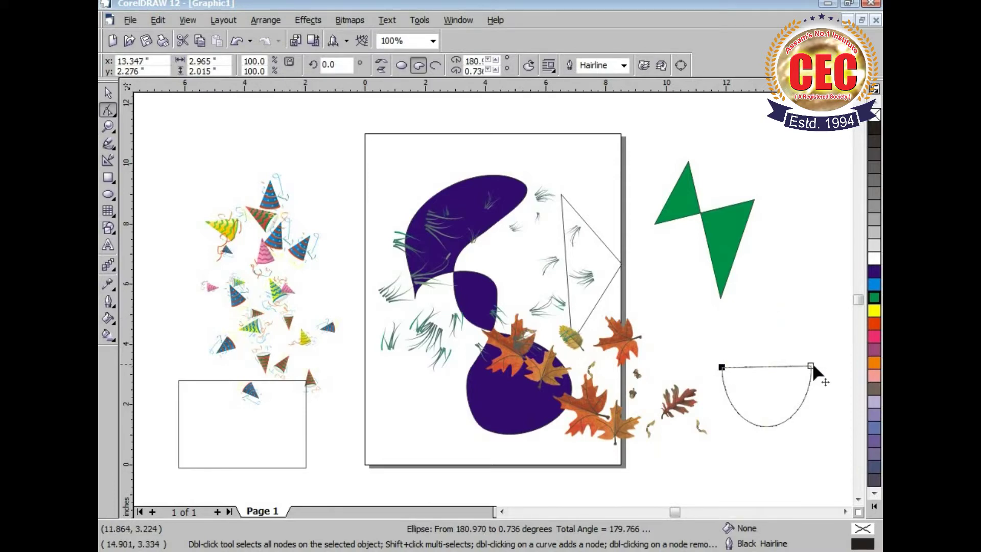
left_click_drag(812, 366, 791, 328)
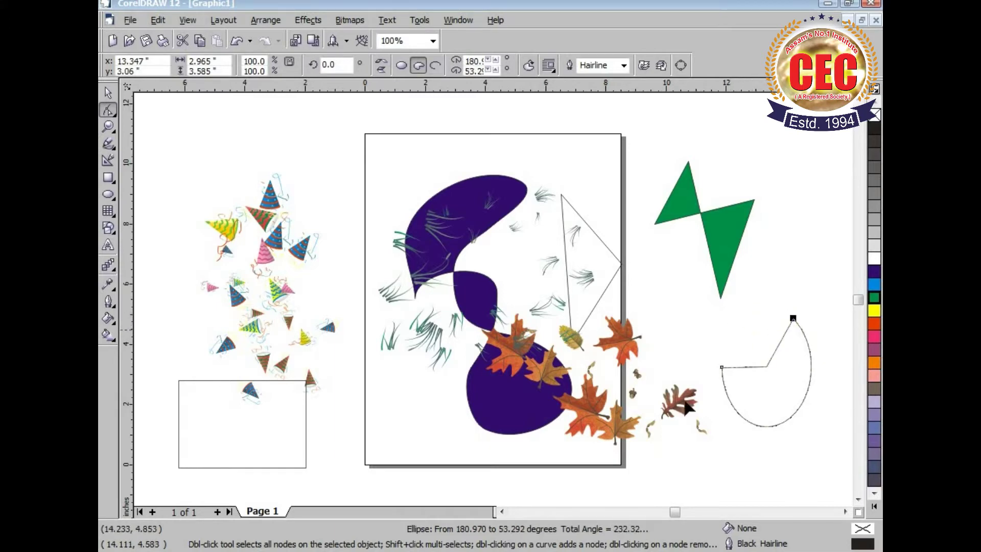
left_click(435, 66)
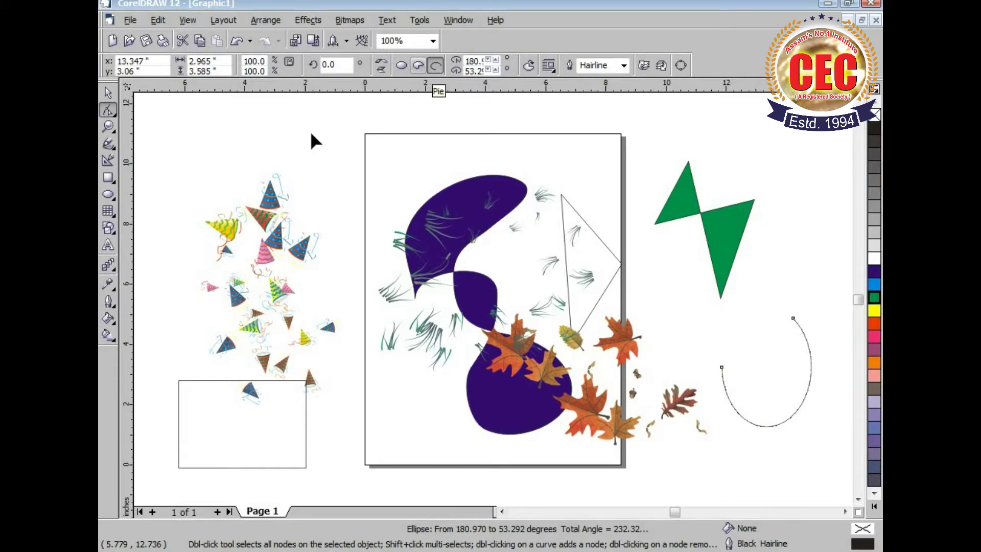
left_click(114, 216)
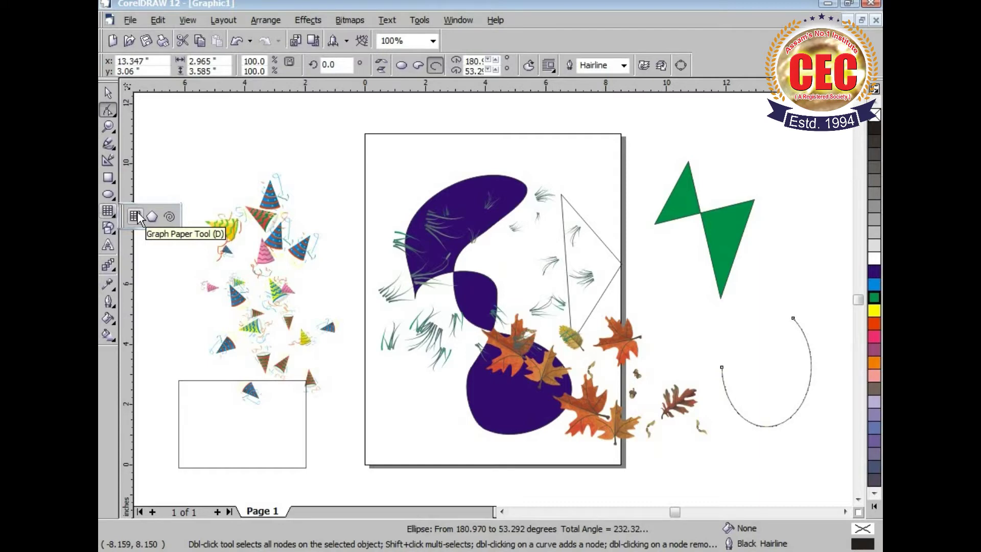
Delete the arc, party-hat spray, empty rectangle, grass strokes and overlapping leaves
left_click(109, 93)
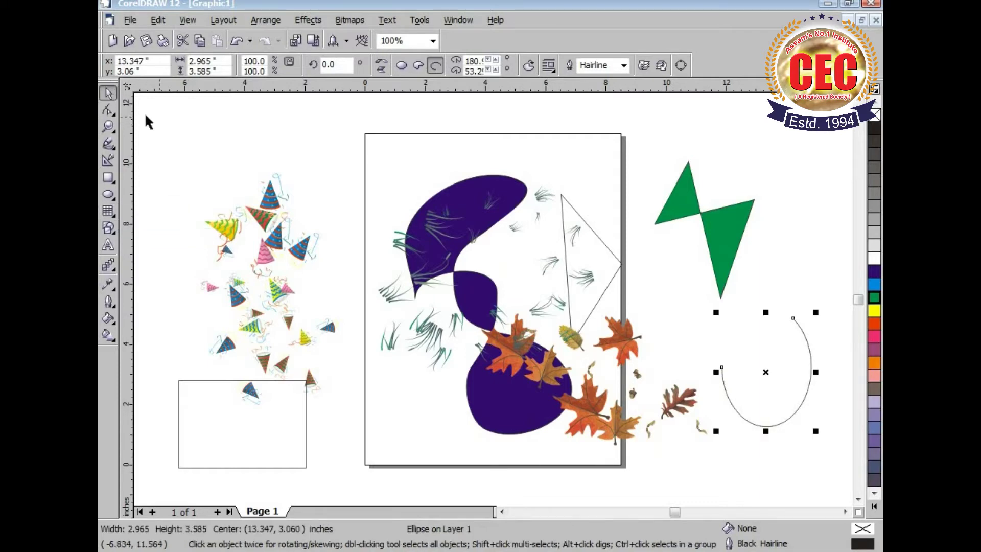
key("Delete")
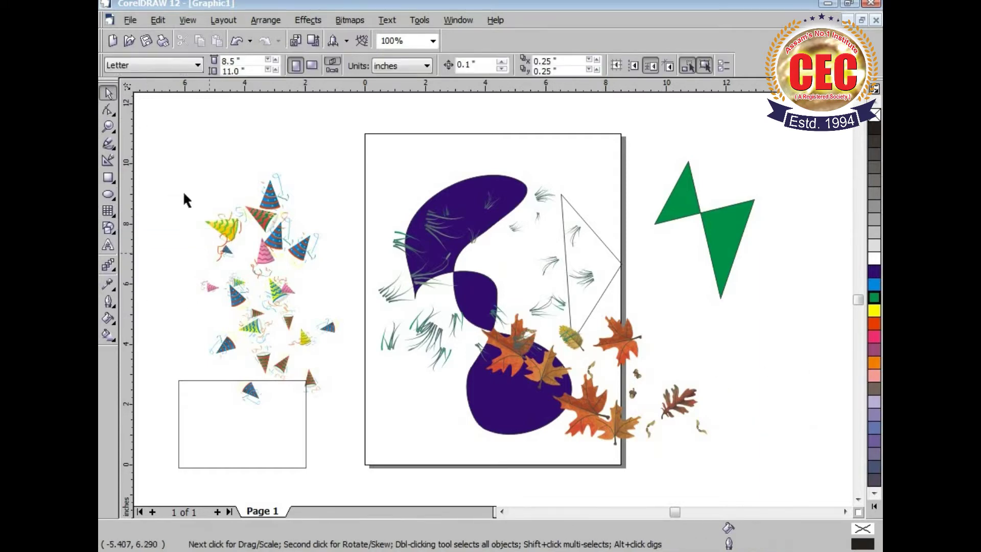
left_click(280, 285)
key("Delete")
left_click(284, 381)
key("Delete")
left_click(460, 325)
key("Delete")
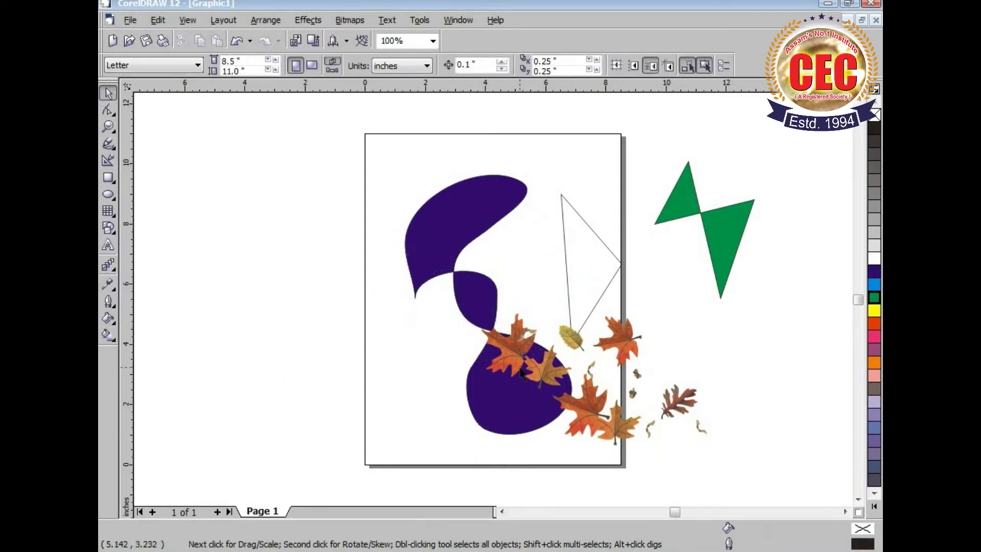
left_click(521, 363)
key("Delete")
Delete the purple shape, triangle, green bolt and the upper and lower leaf groups
left_click(474, 244)
key("Delete")
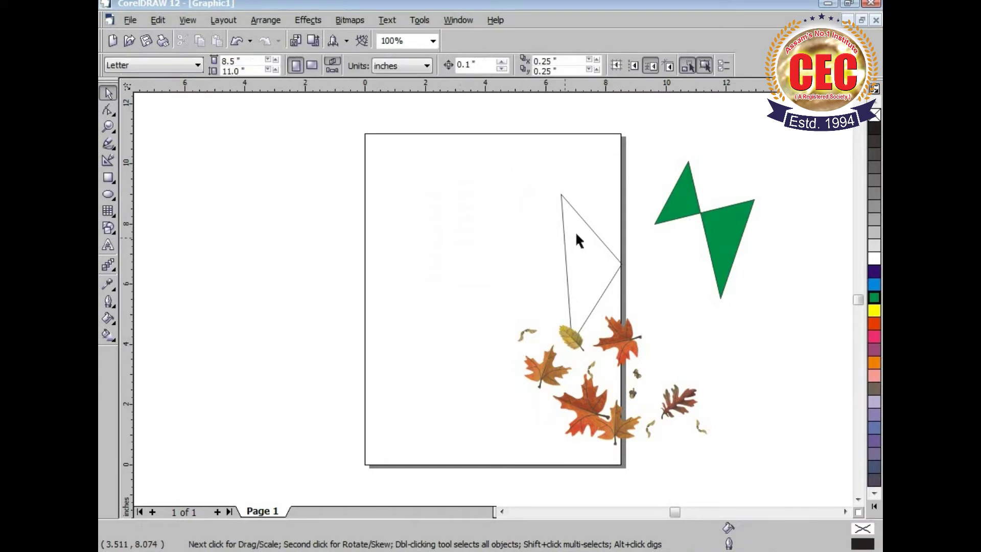
left_click(590, 225)
key("Delete")
left_click(692, 212)
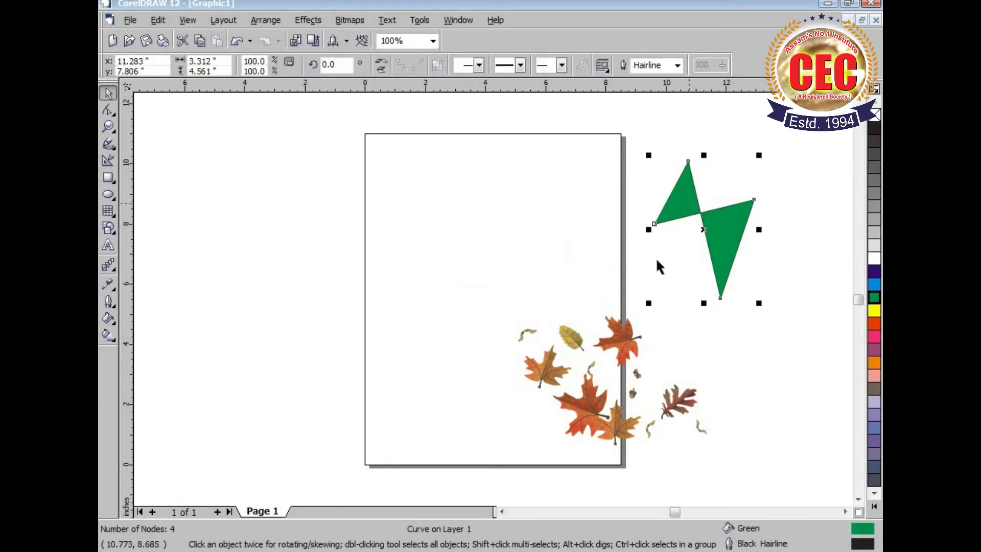
key("Delete")
left_click(625, 343)
key("Delete")
left_click(607, 423)
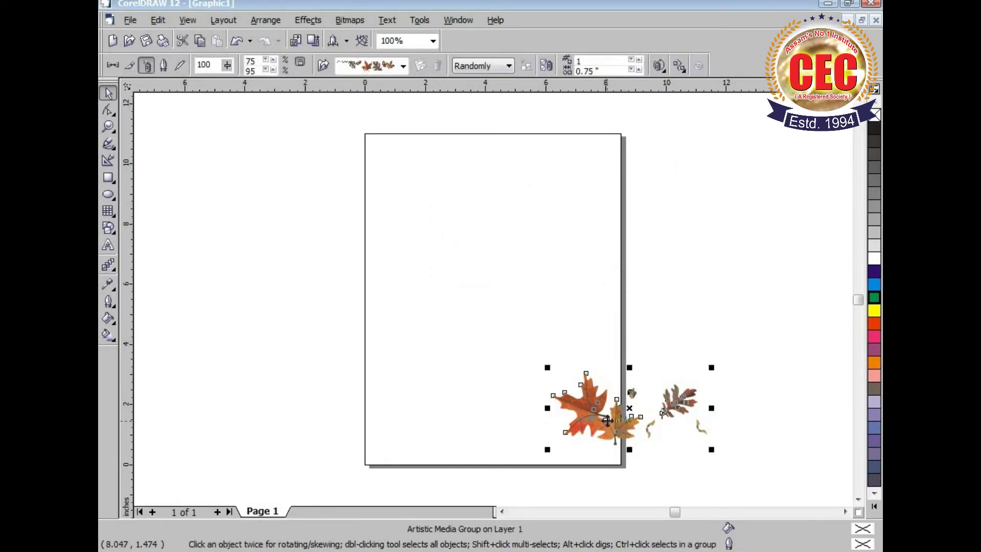
key("Delete")
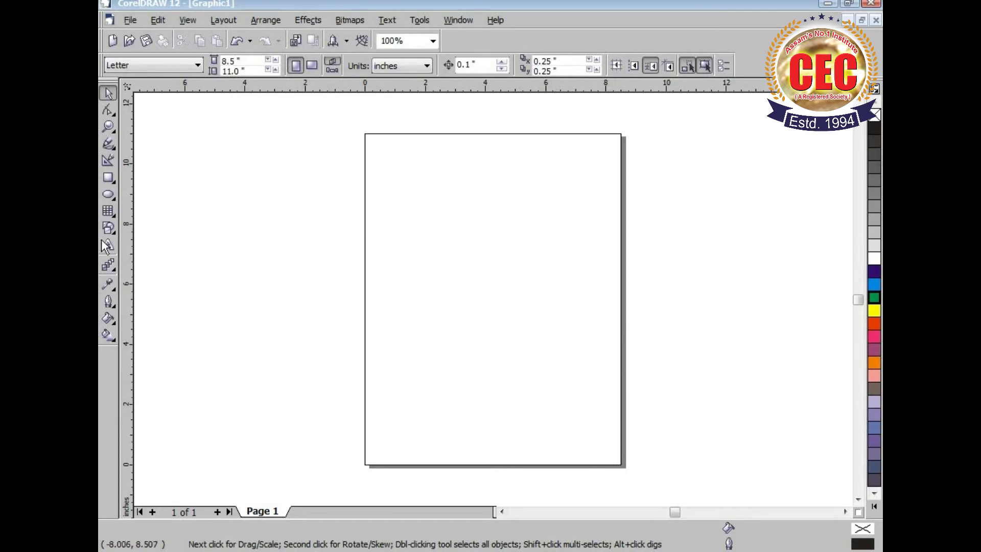
Draw a 4-column by 3-row graph paper grid, 6.268 × 5.860 inches, across the upper page
left_click(108, 212)
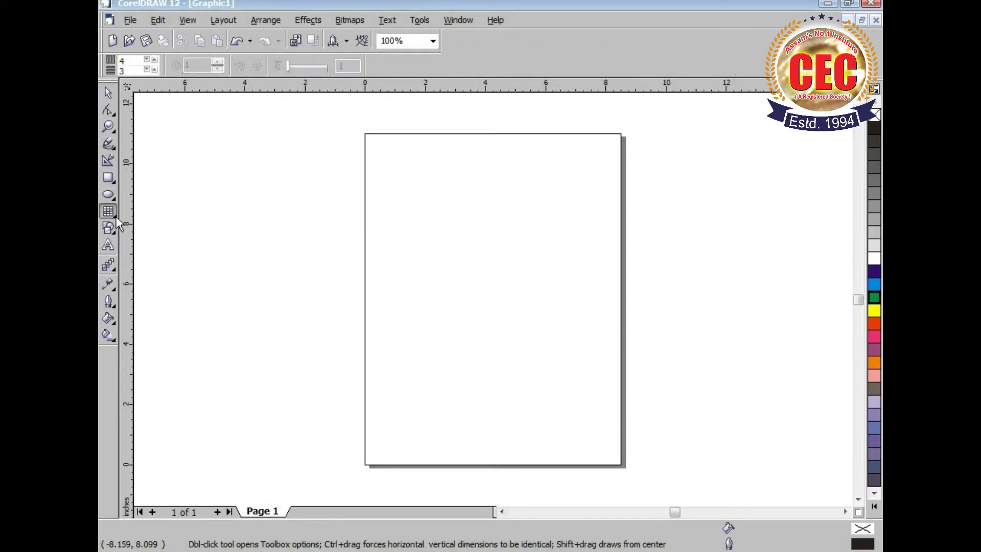
left_click(116, 217)
left_click(136, 217)
left_click_drag(416, 182, 605, 358)
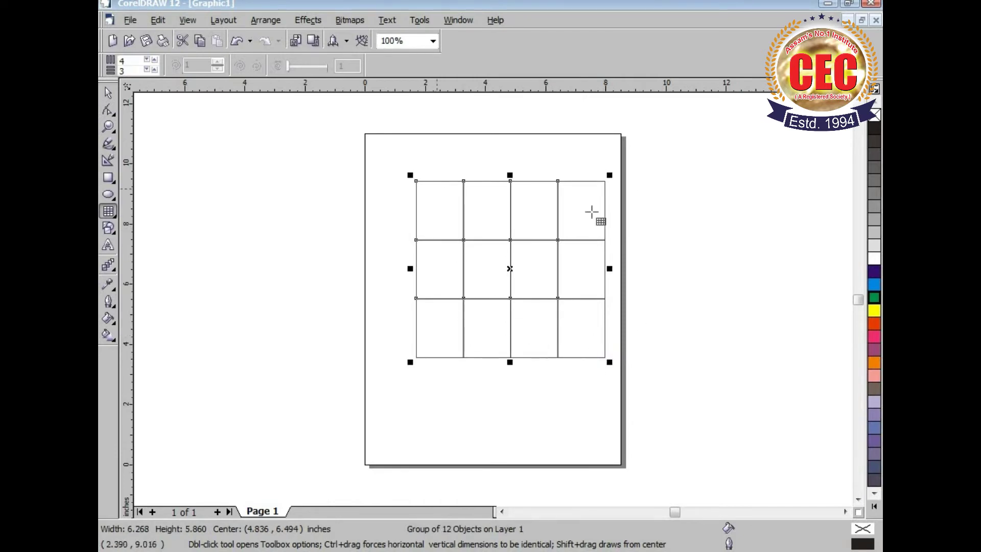
left_click(107, 94)
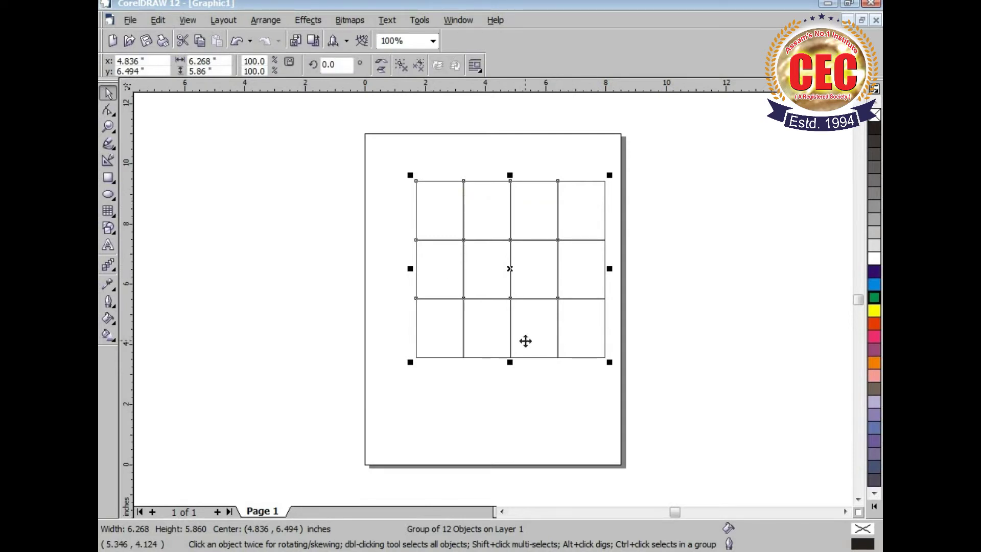
left_click(107, 214)
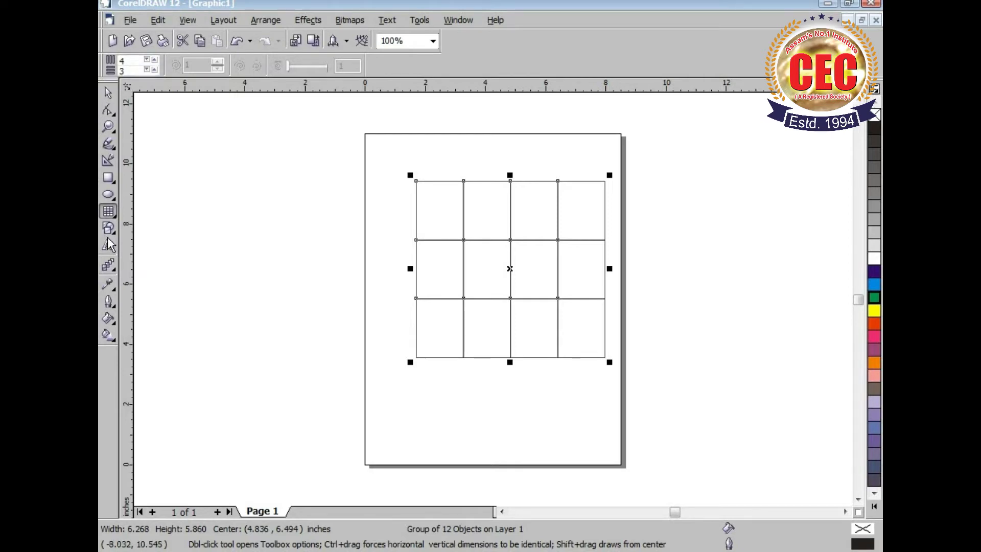
left_click(115, 216)
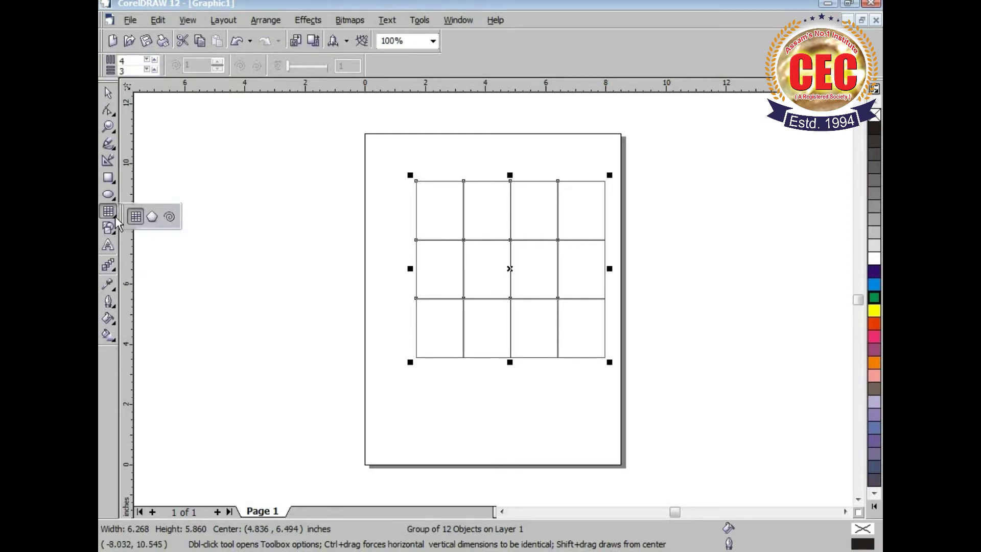
Draw a polygon left of the page and give it 6 sides
left_click(153, 215)
left_click_drag(209, 149, 341, 294)
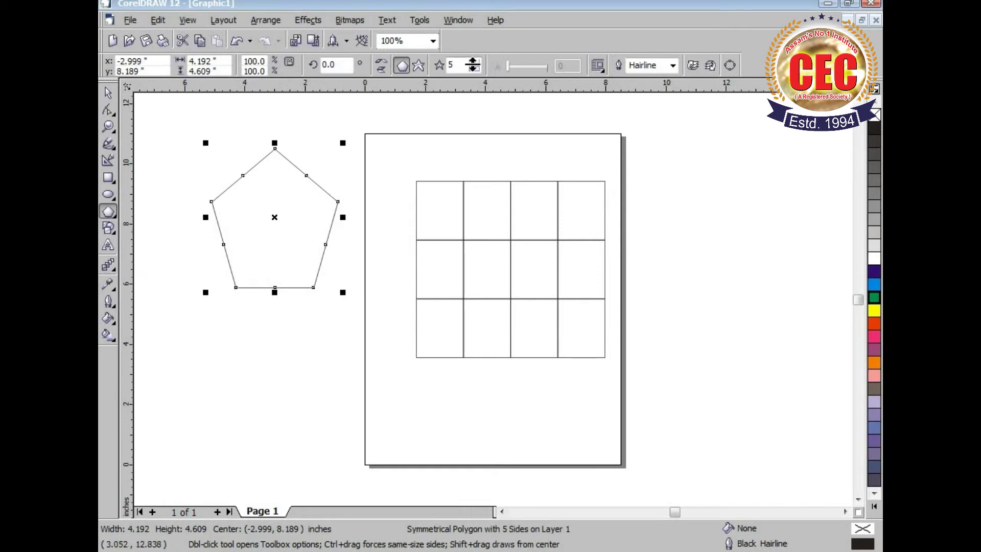
left_click(475, 64)
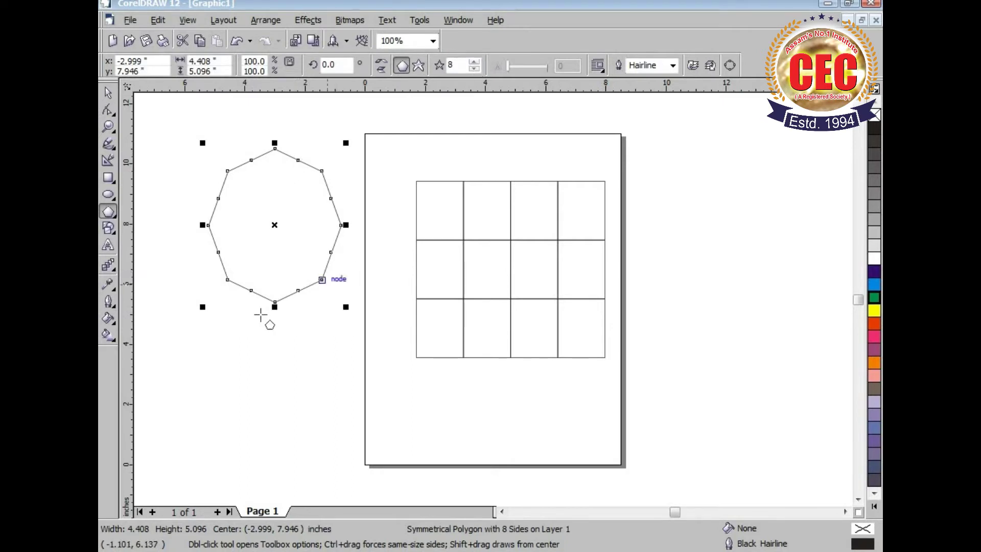
Lower then raise the polygon's side count, settling on 8 sides for an octagon
left_click(474, 68)
left_click(475, 68)
left_click(475, 68)
left_click(475, 68)
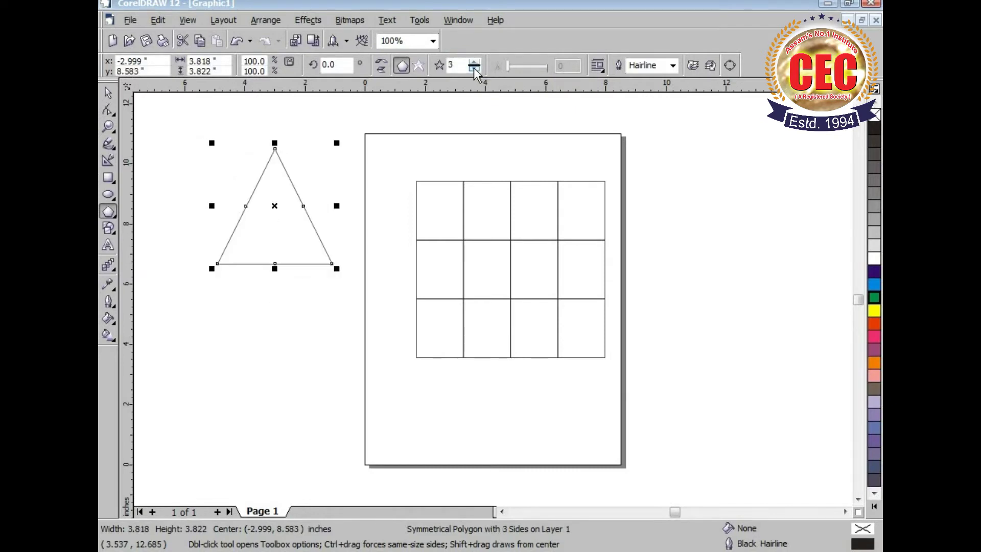
left_click(475, 62)
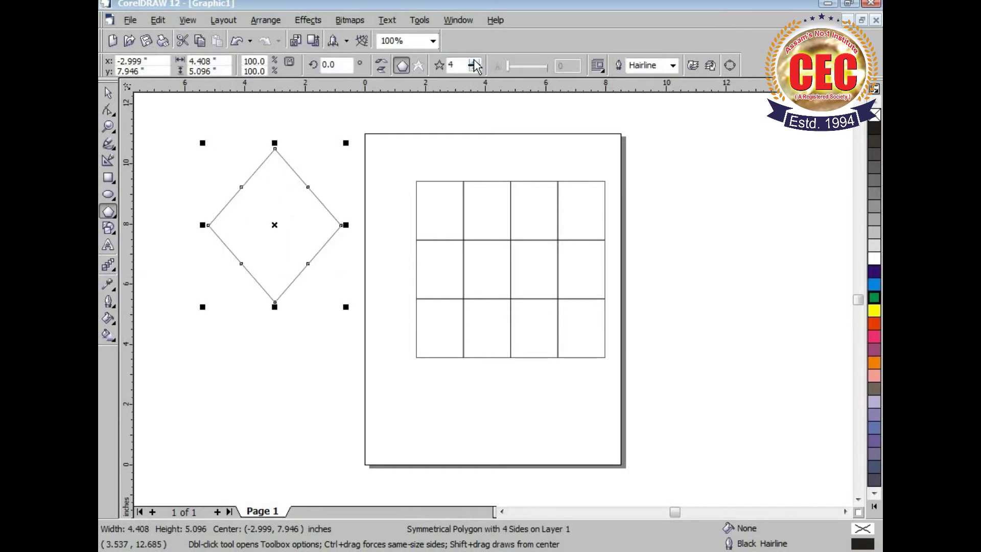
left_click(475, 62)
left_click(475, 62)
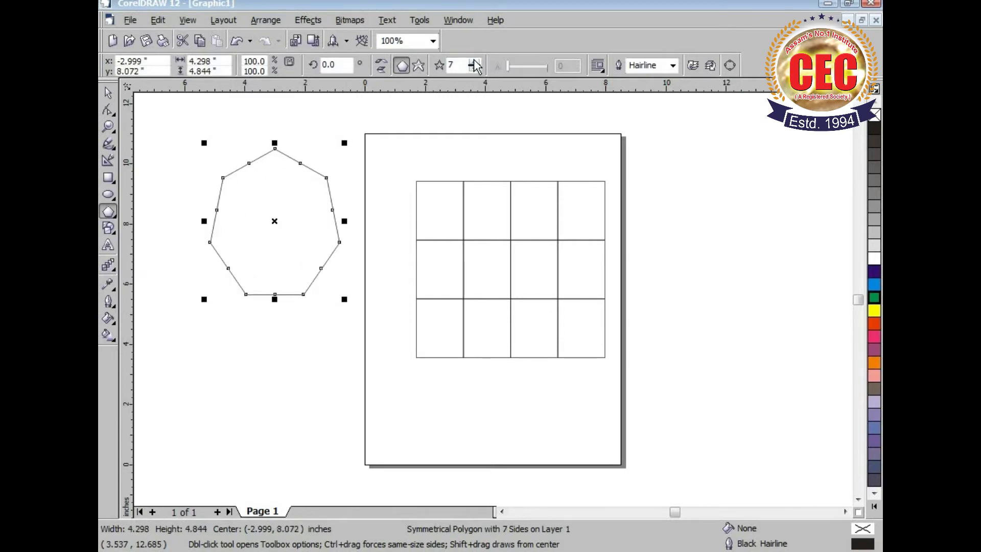
left_click(475, 62)
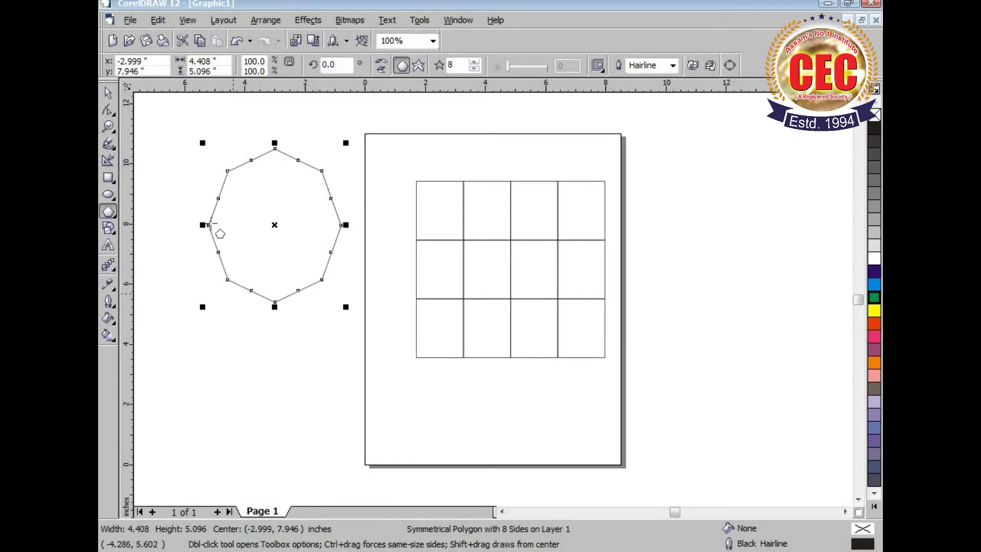
Turn the octagon into a star and adjust its points up to 11, then down to 7
left_click(418, 66)
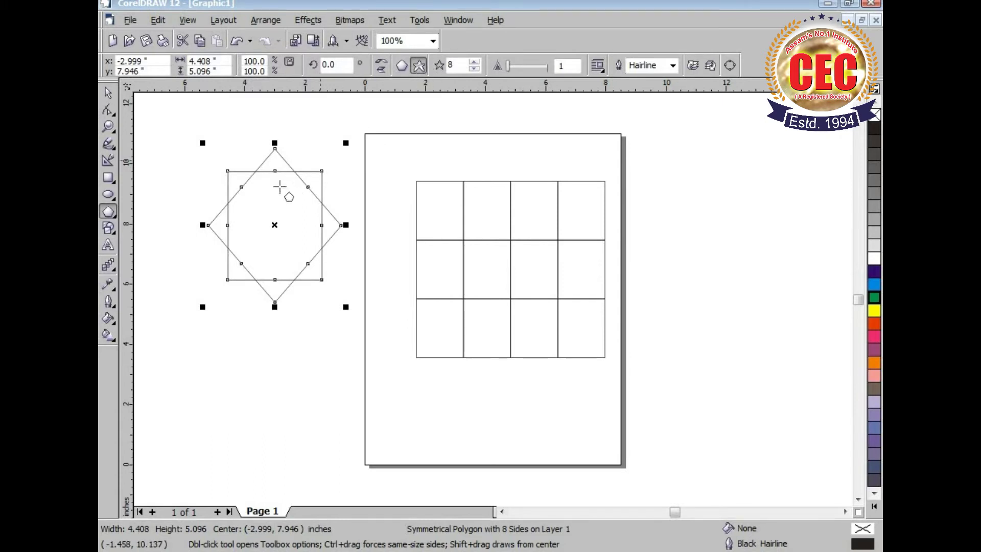
left_click(475, 62)
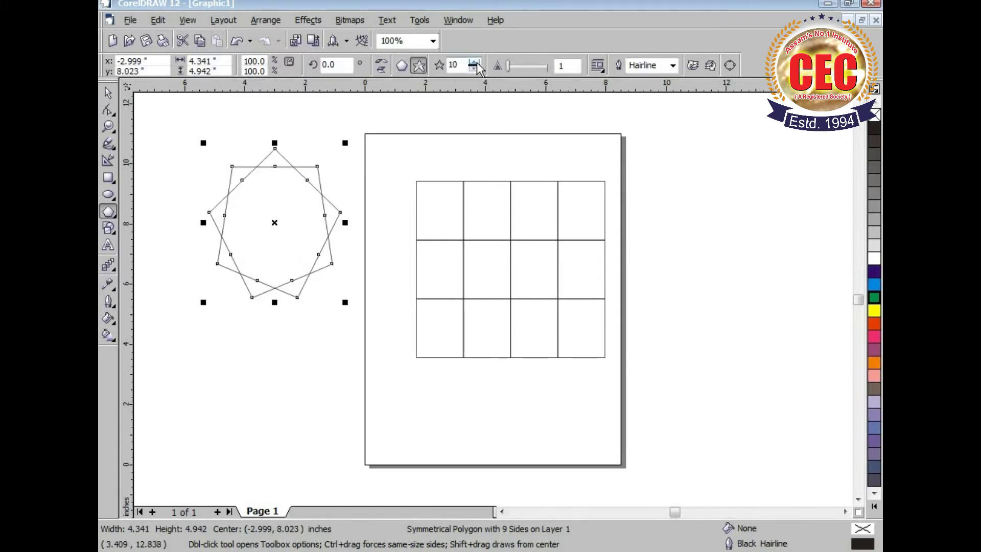
left_click(475, 63)
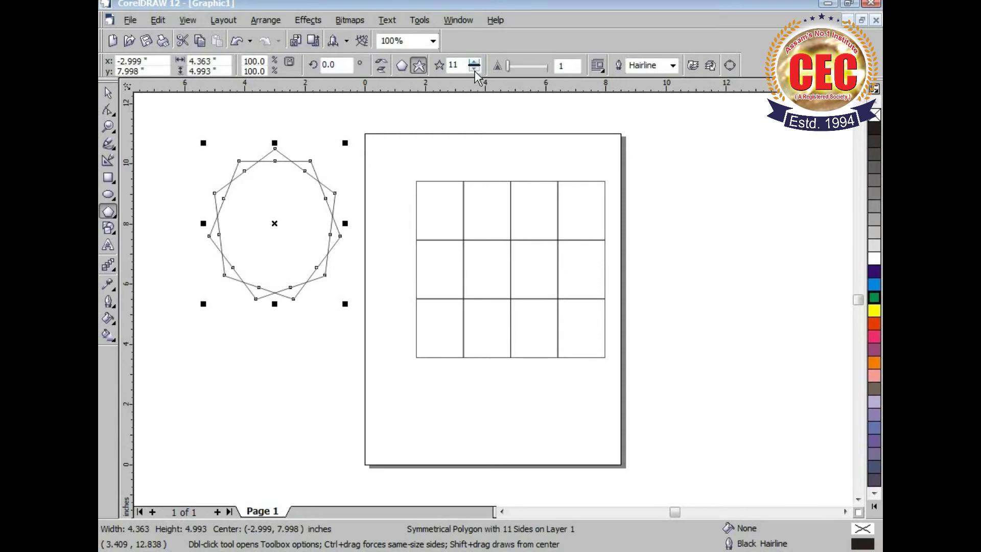
left_click(474, 69)
left_click(474, 69)
left_click(474, 69)
left_click(475, 69)
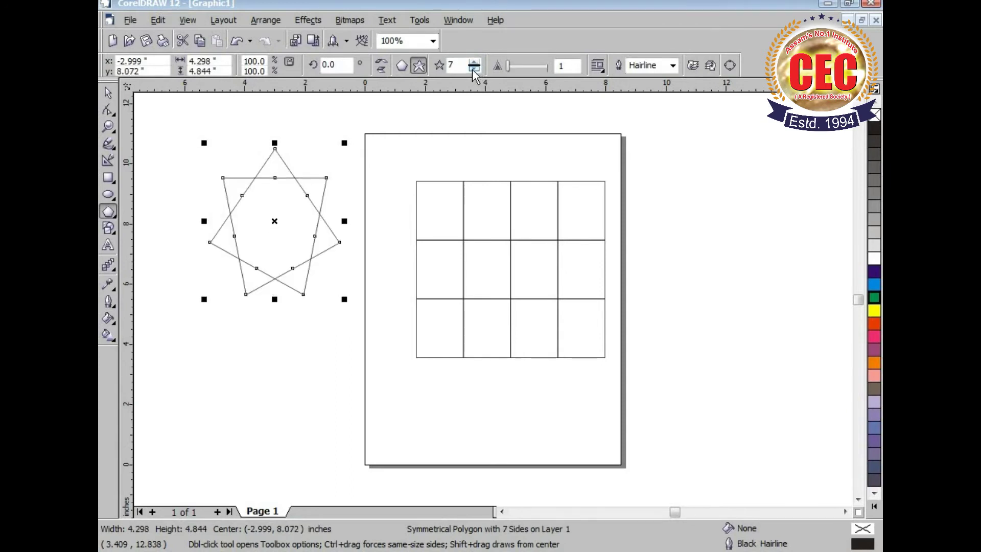
left_click(116, 219)
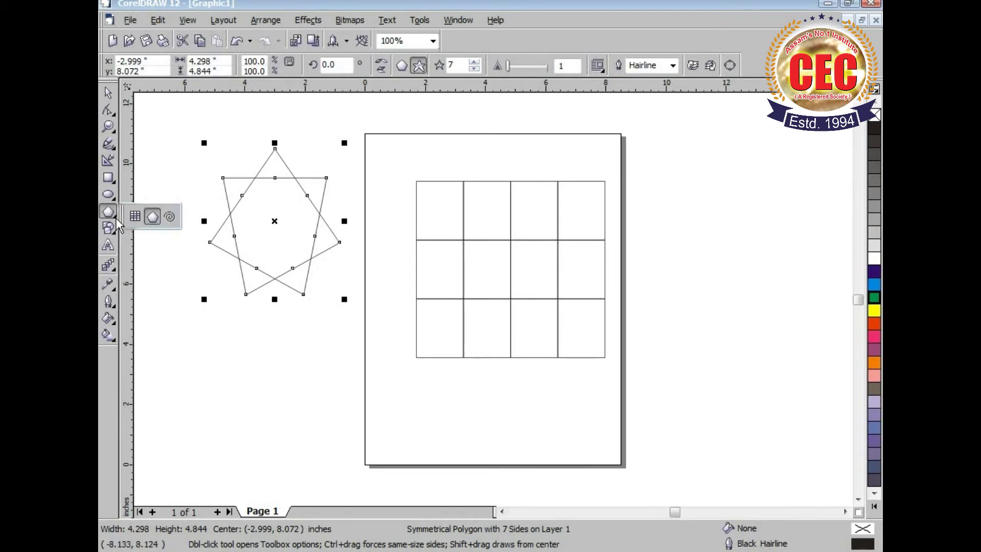
Draw a 4-revolution spiral right of the page, then an 8-revolution spiral below it
left_click(170, 217)
left_click_drag(661, 178, 795, 322)
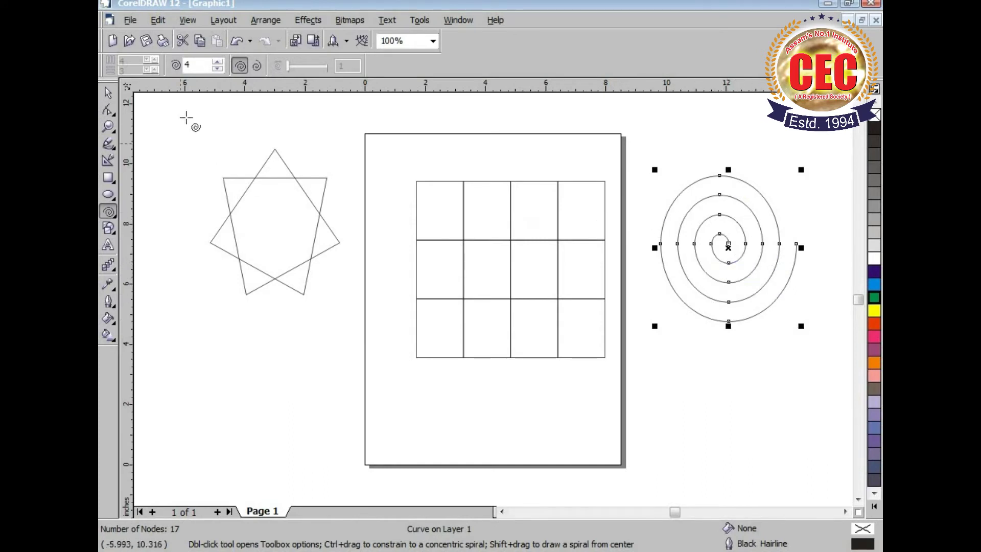
left_click(217, 63)
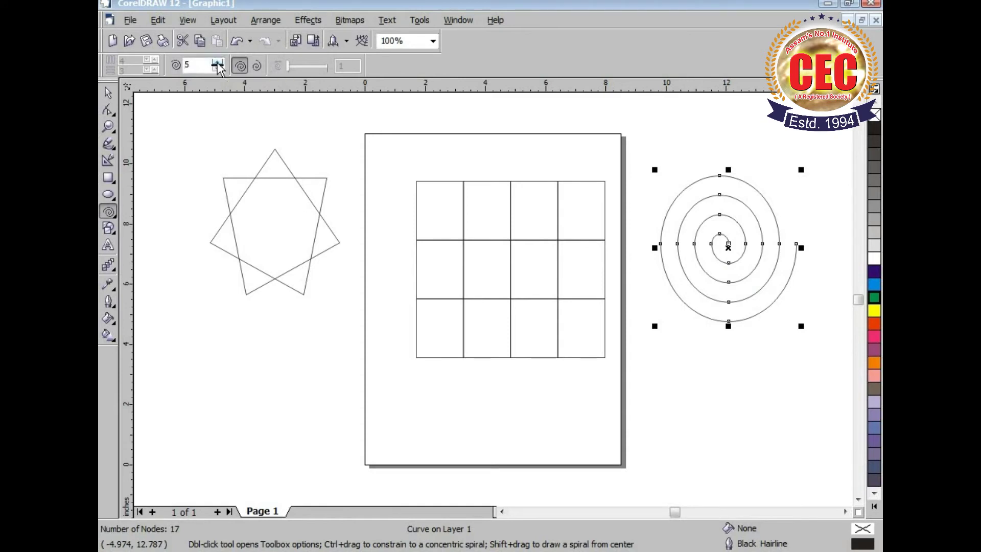
left_click(217, 62)
left_click(217, 61)
left_click_drag(663, 345, 773, 466)
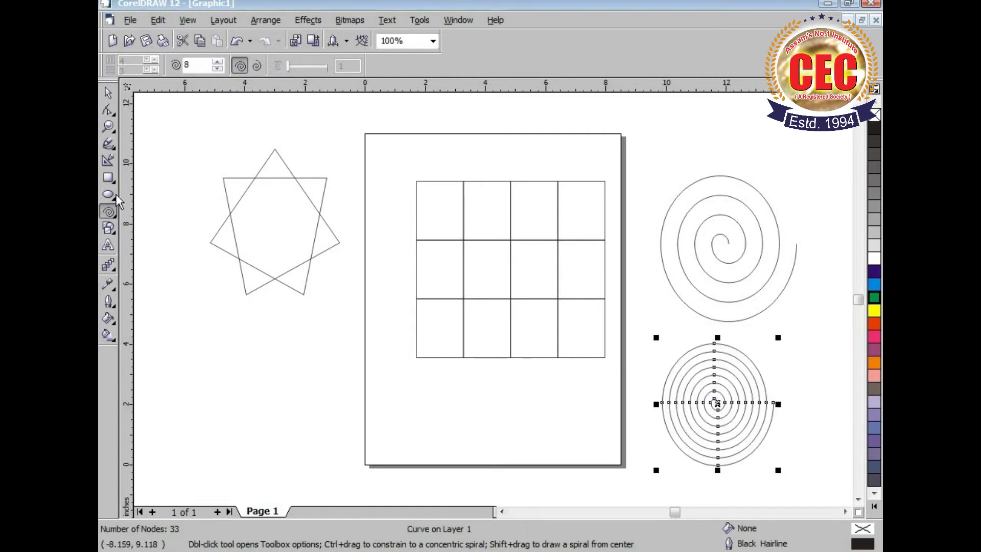
Draw a 4.51 × 4.867 inch logarithmic spiral below the star on the left
left_click(258, 64)
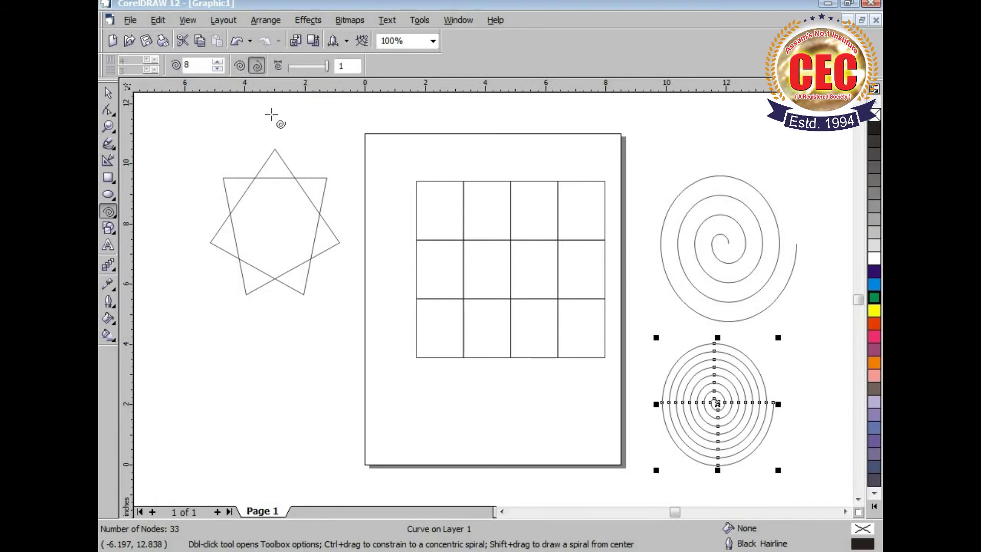
left_click_drag(188, 312, 326, 453)
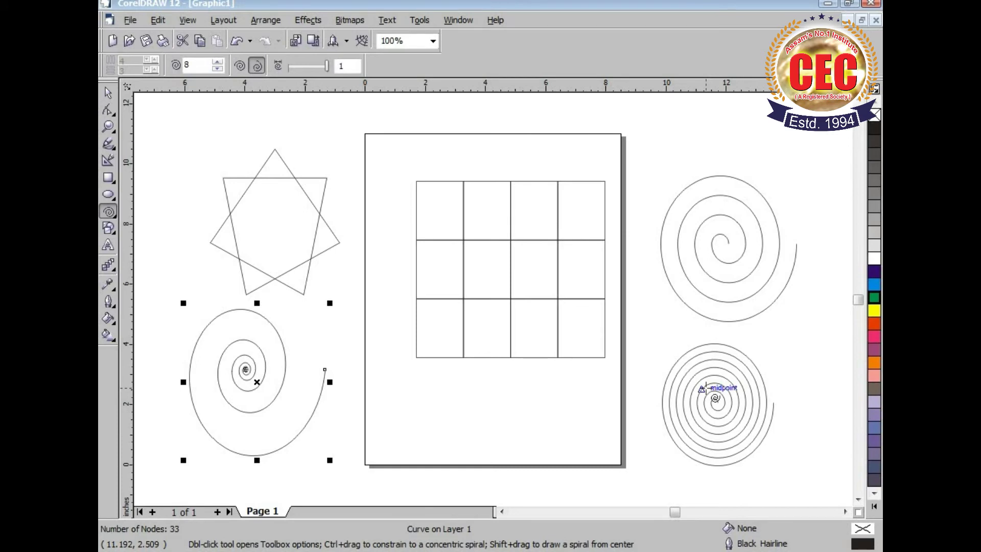
left_click(108, 93)
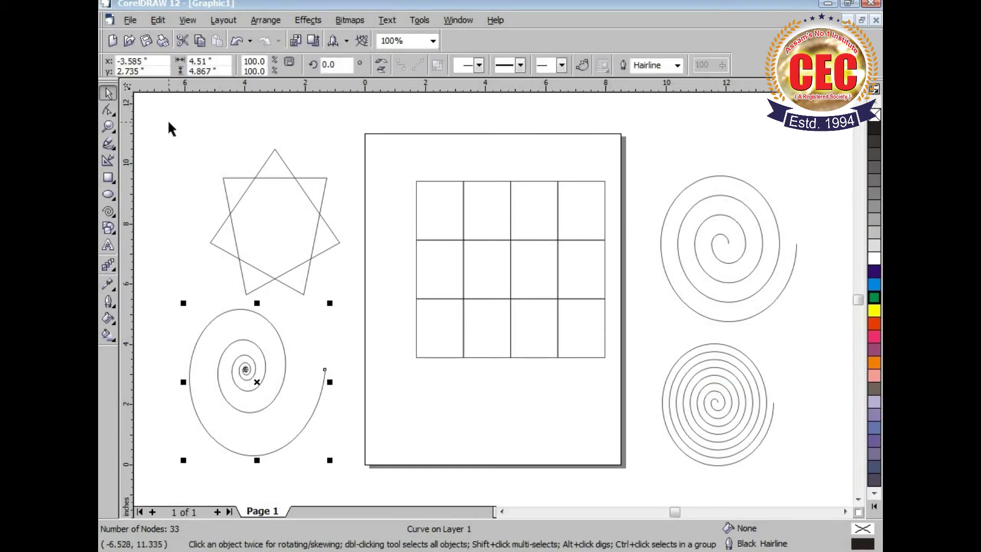
Delete the logarithmic spiral, the star, then the grid and both spirals together
key("Delete")
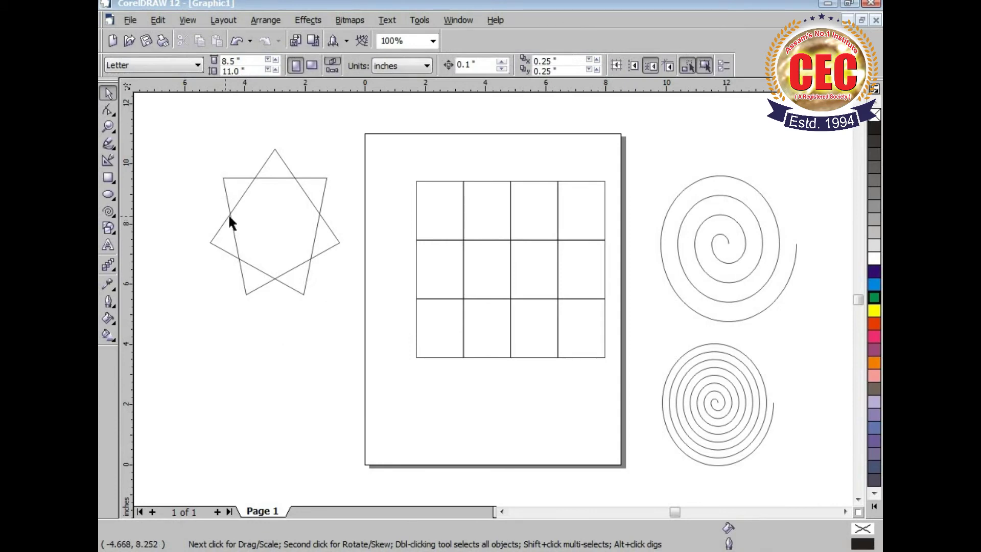
left_click(229, 213)
key("Delete")
left_click_drag(384, 148, 814, 492)
key("Delete")
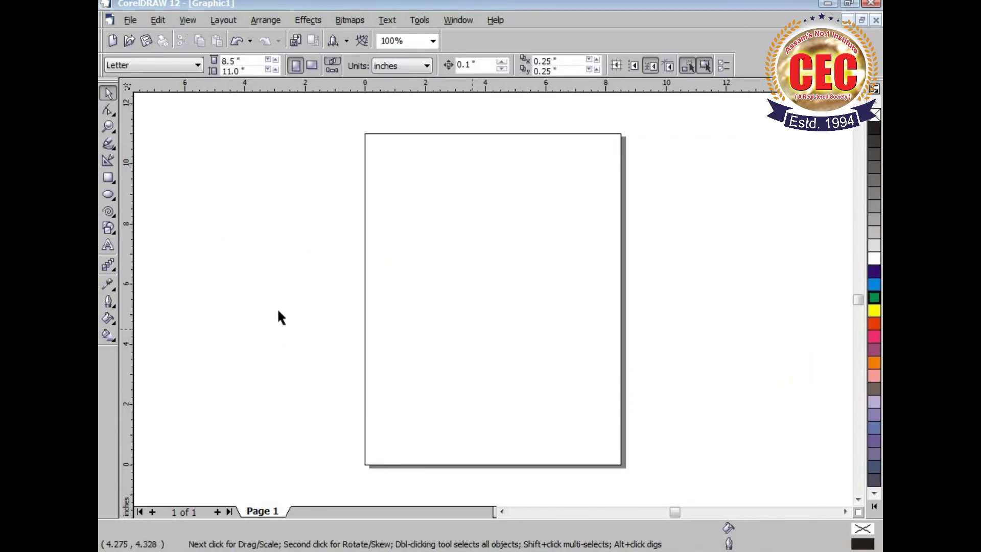
left_click(114, 234)
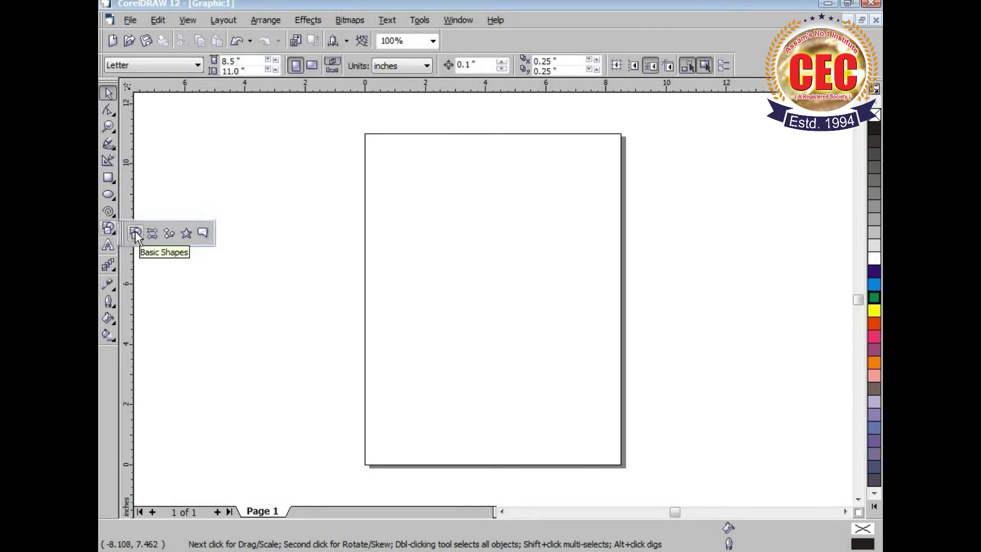
Draw a 5.249 × 6.115 inch heart basic shape in the middle of the page
left_click(135, 231)
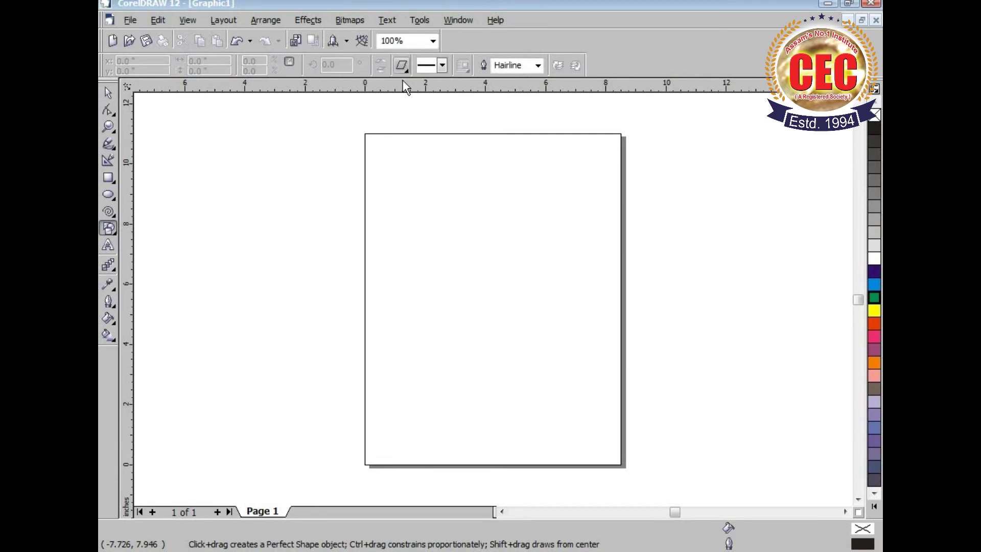
left_click(406, 72)
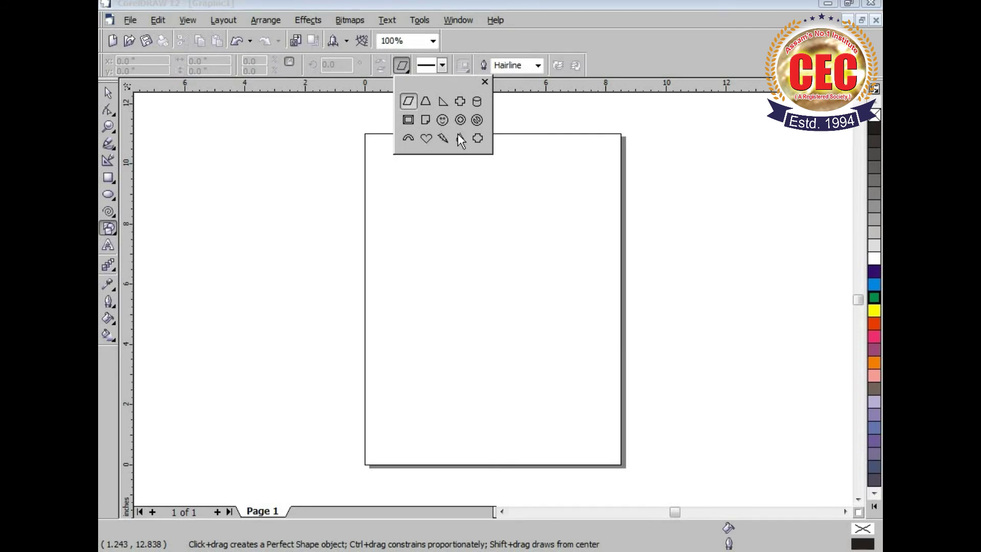
left_click(426, 138)
left_click_drag(422, 200, 580, 386)
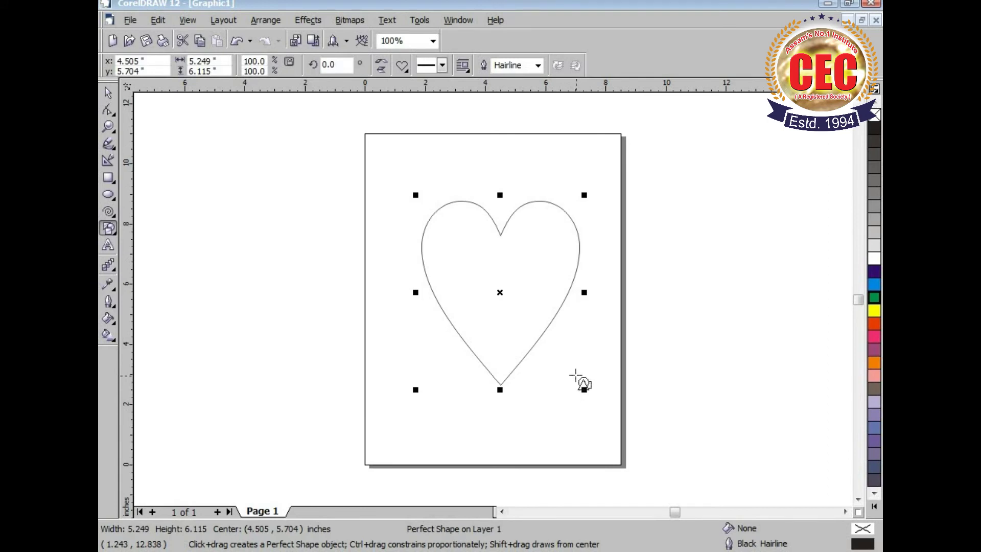
left_click(115, 233)
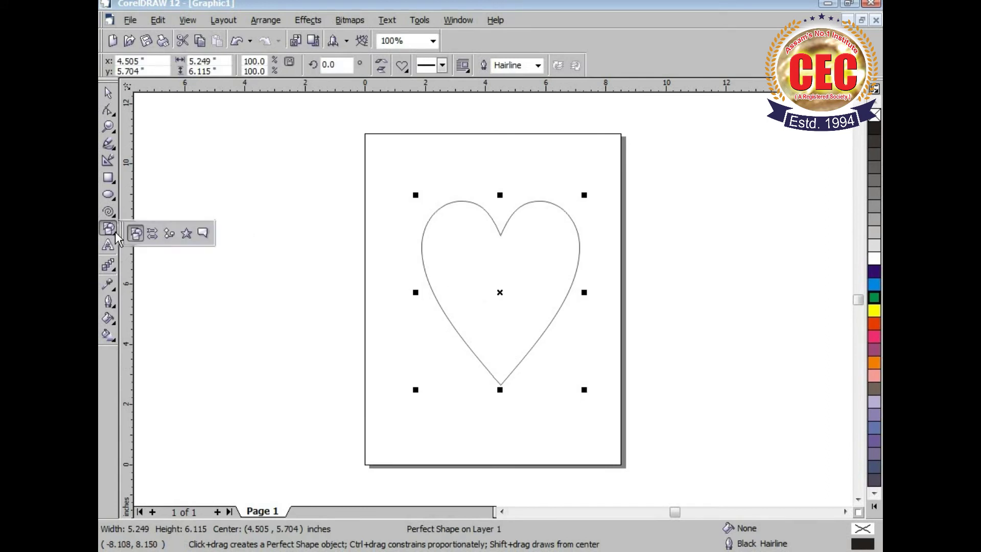
Switch to Arrow Shapes and browse the arrow shape picker
left_click(152, 233)
left_click(406, 69)
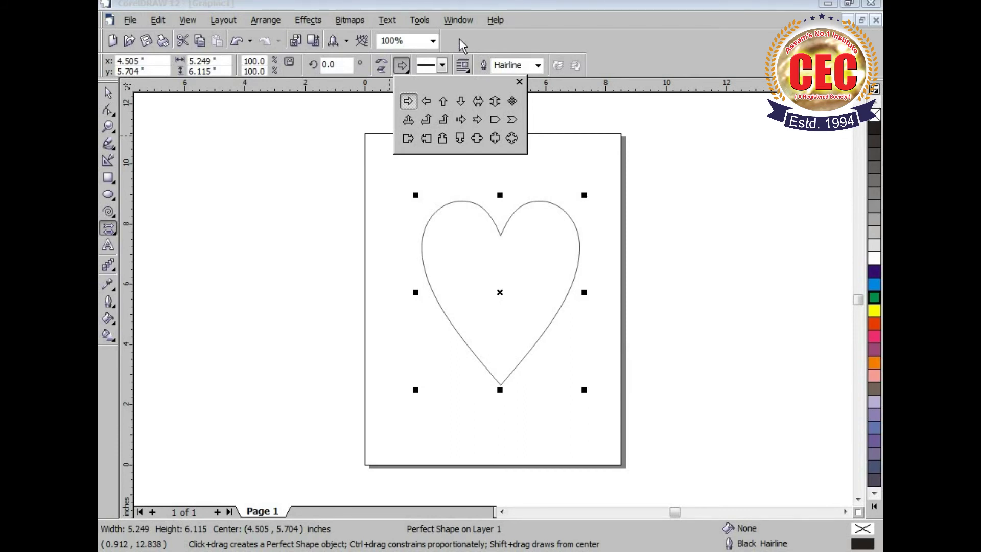
left_click(114, 234)
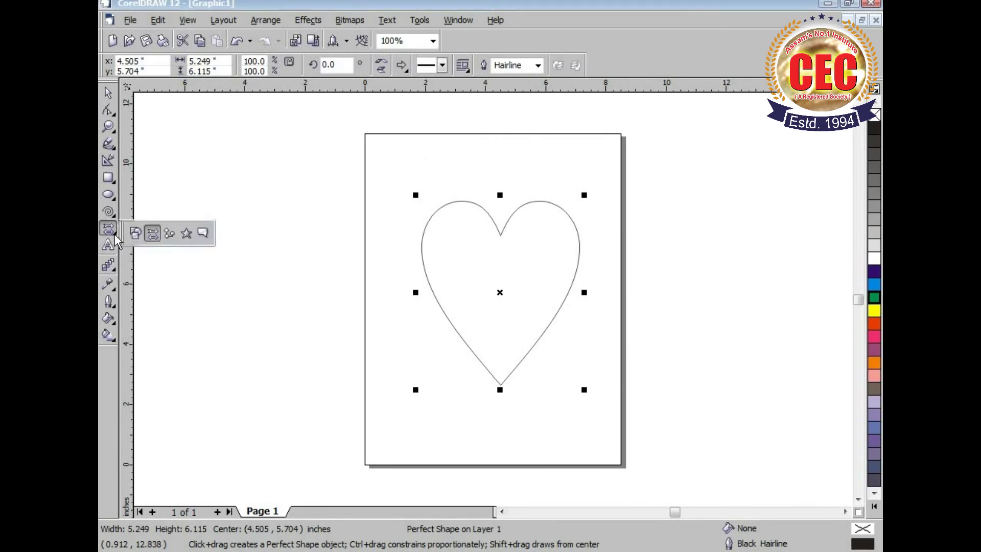
Browse the Flowchart Shapes picker, then select Star Shapes as the drawing mode
left_click(169, 233)
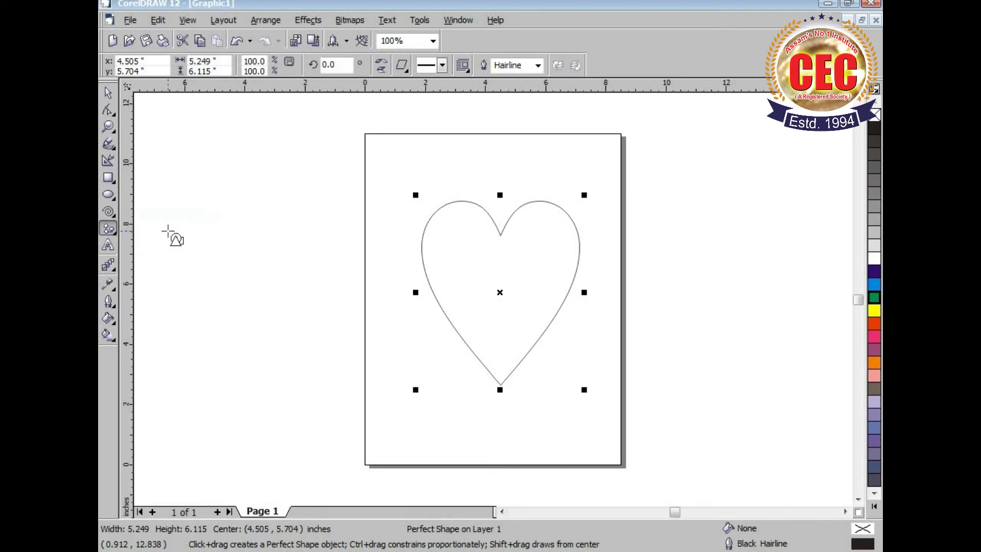
left_click(405, 71)
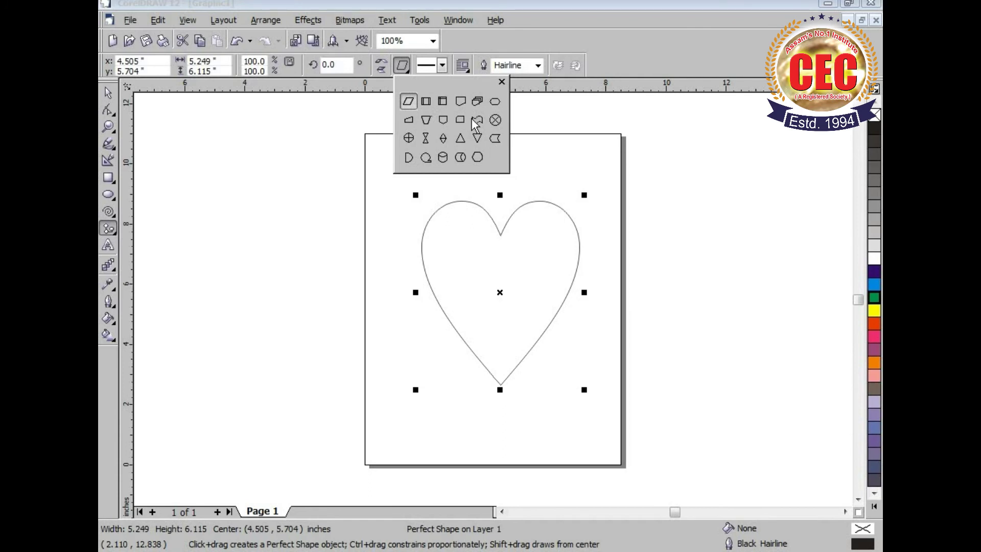
left_click(115, 233)
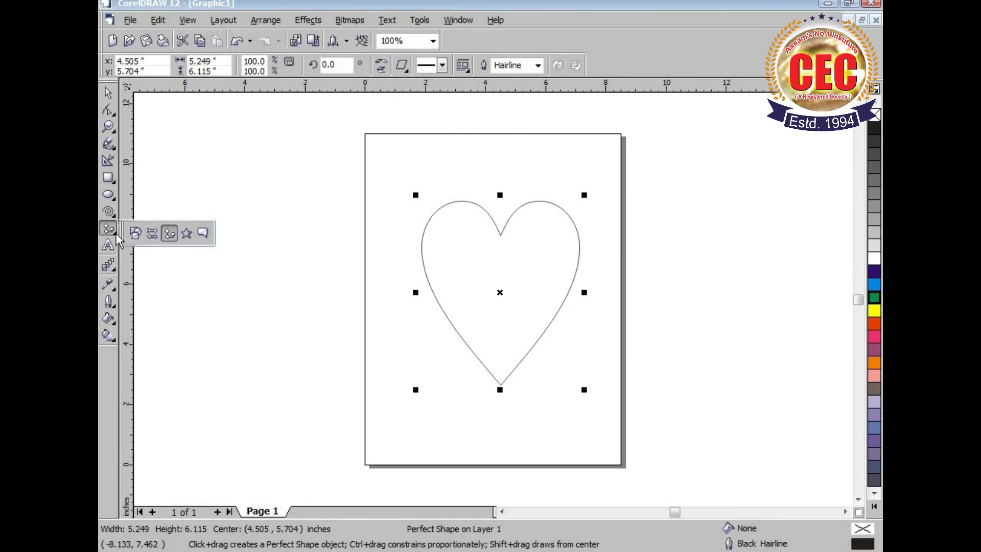
left_click(186, 233)
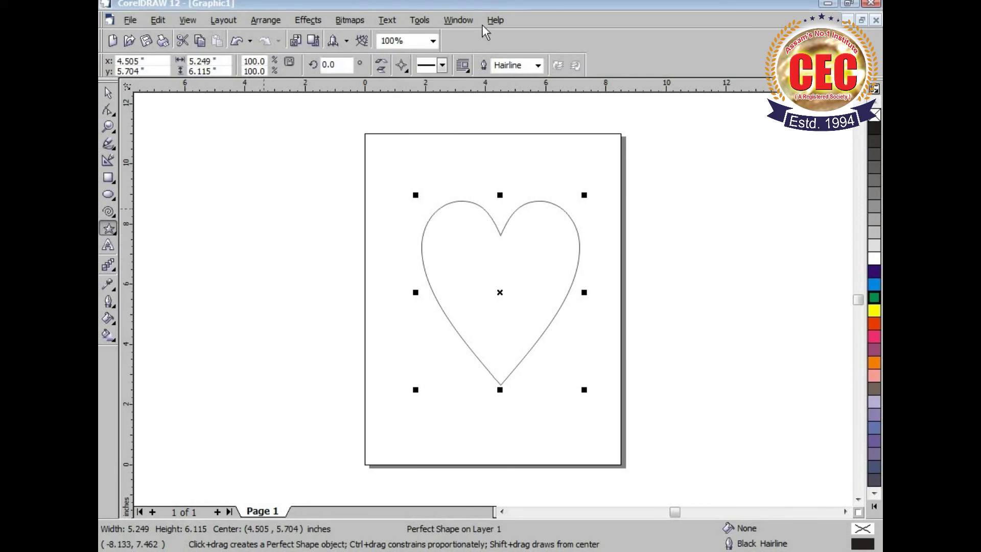
Draw a 24-point star, about 5.173 × 6.37 inches, left of the page
left_click(406, 71)
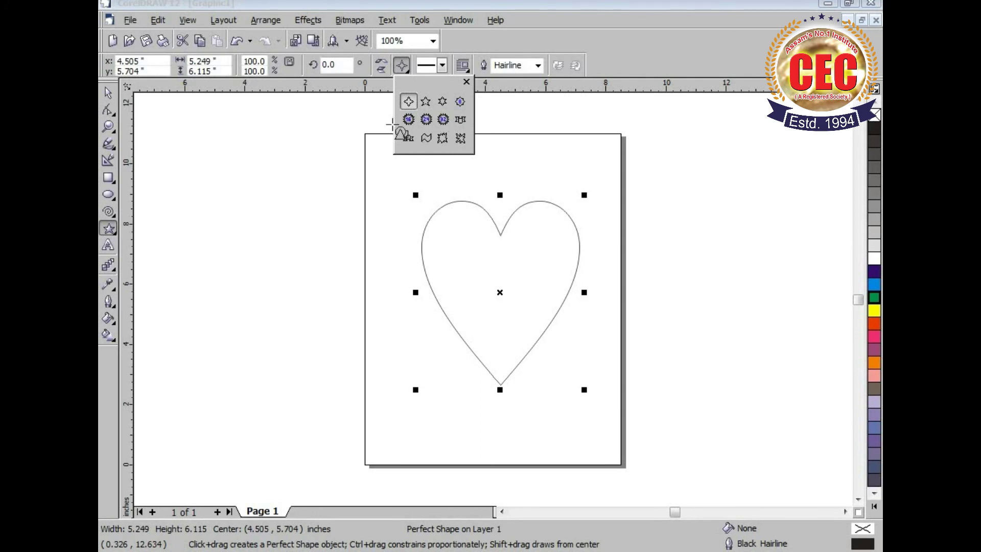
left_click(428, 121)
left_click_drag(166, 157, 332, 360)
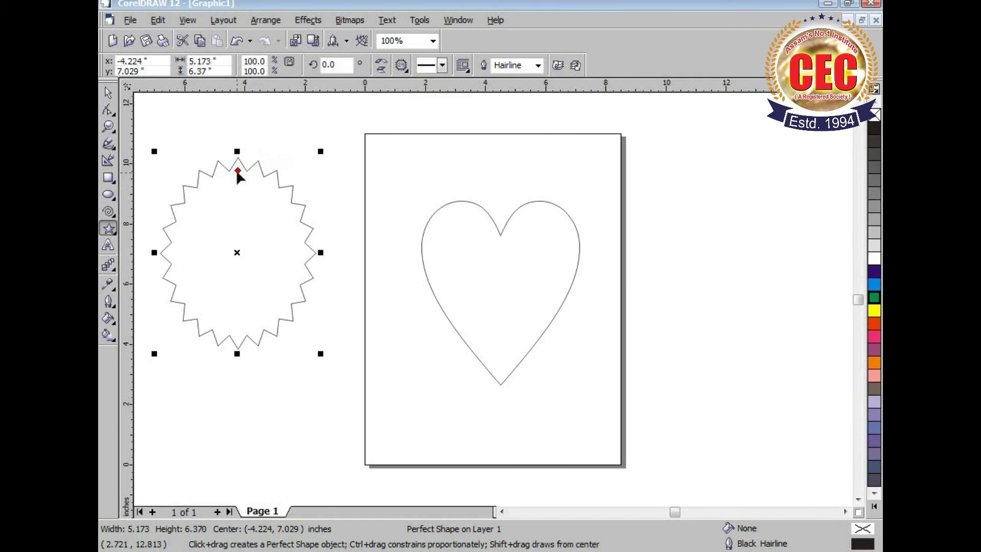
Drag the star's node inward, outward, then inward again to form thin needle-like rays
left_click(108, 110)
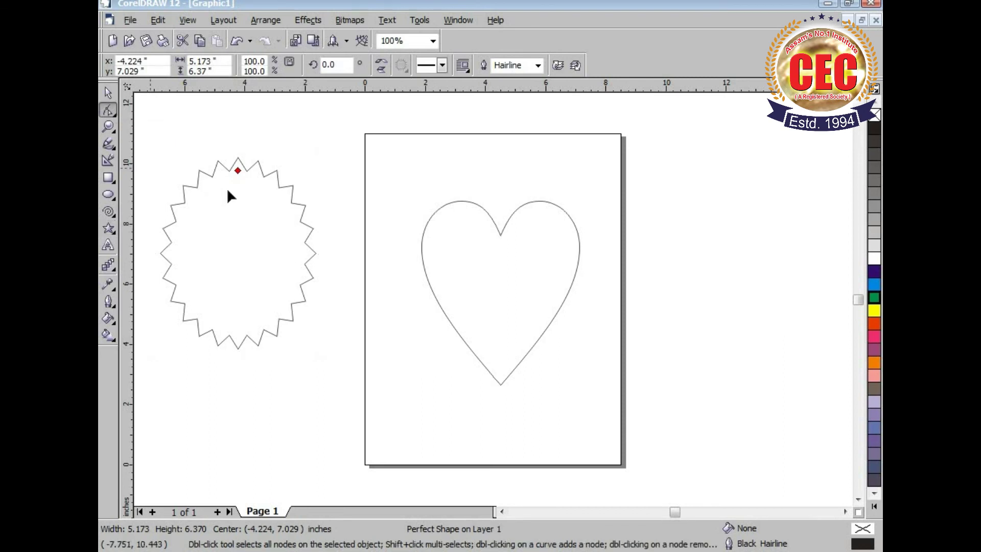
left_click_drag(237, 171, 231, 239)
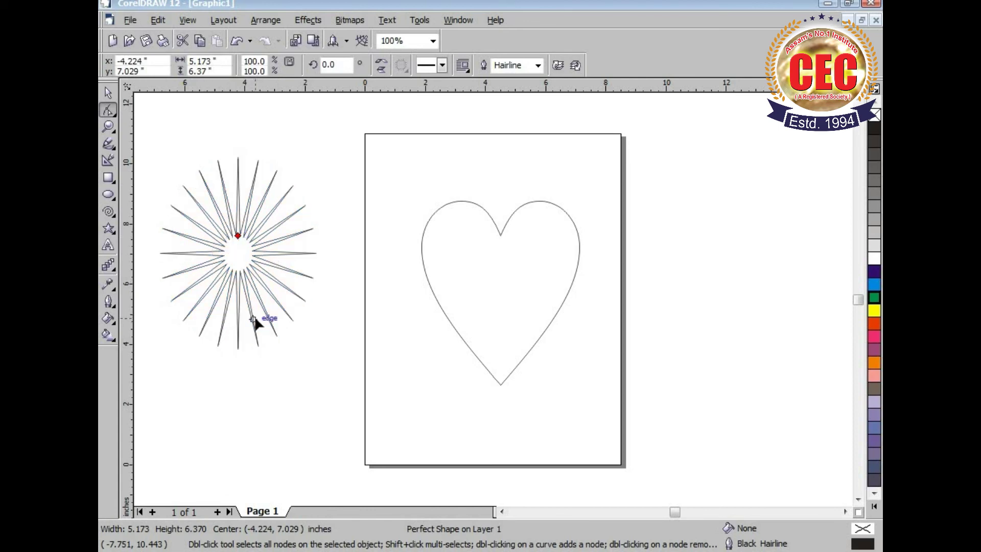
left_click_drag(239, 236, 259, 202)
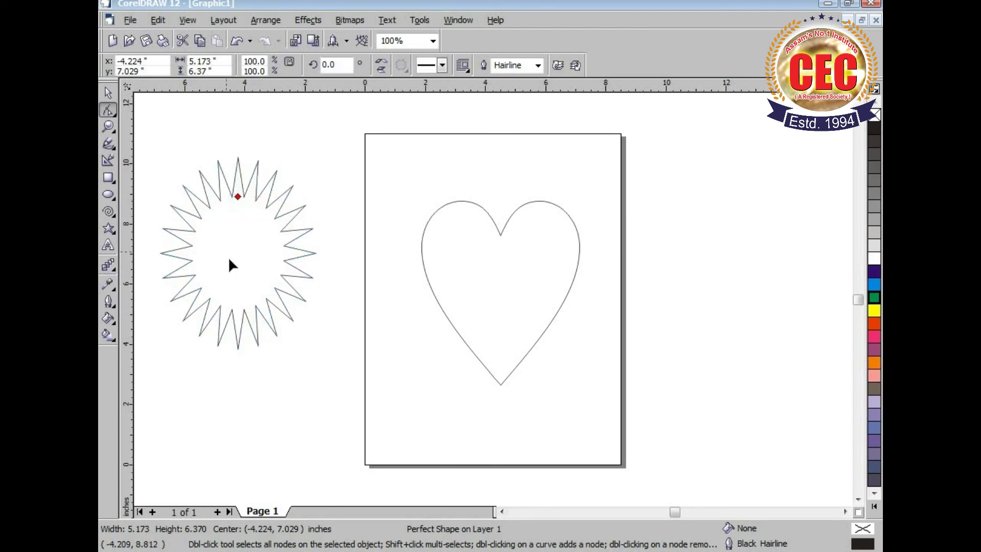
left_click_drag(237, 198, 238, 236)
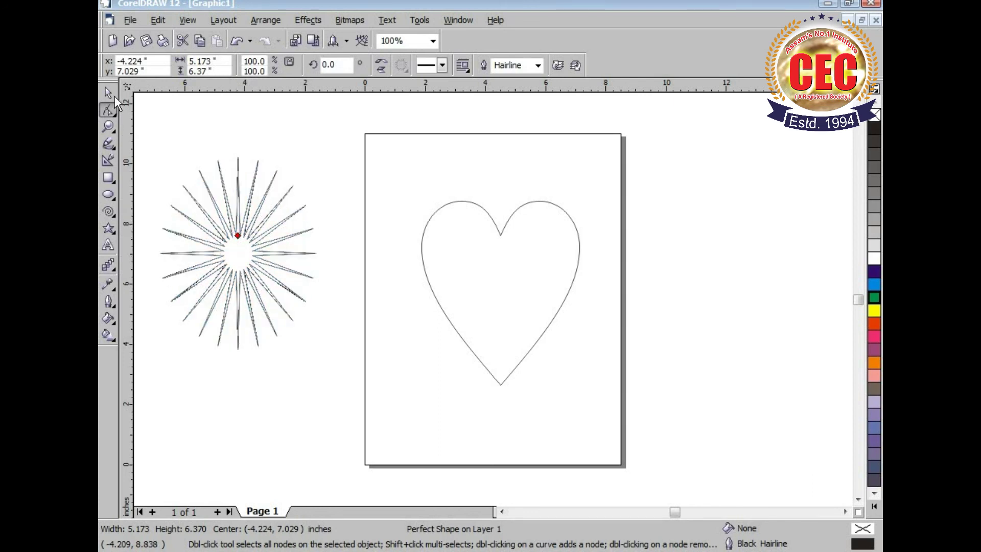
Select Callout Shapes from the Perfect Shapes flyout and show its callout designs
left_click(114, 234)
left_click(114, 233)
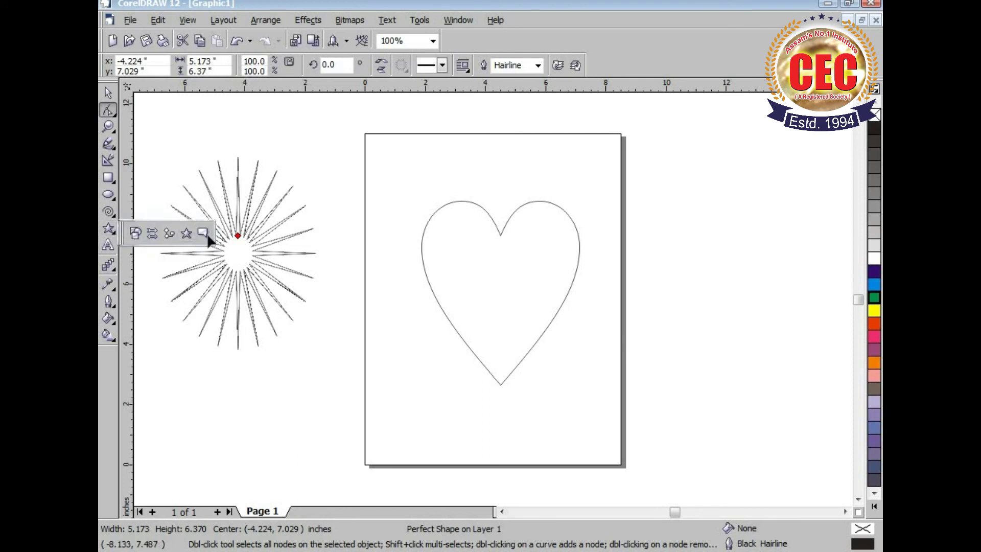
left_click(114, 232)
left_click(204, 233)
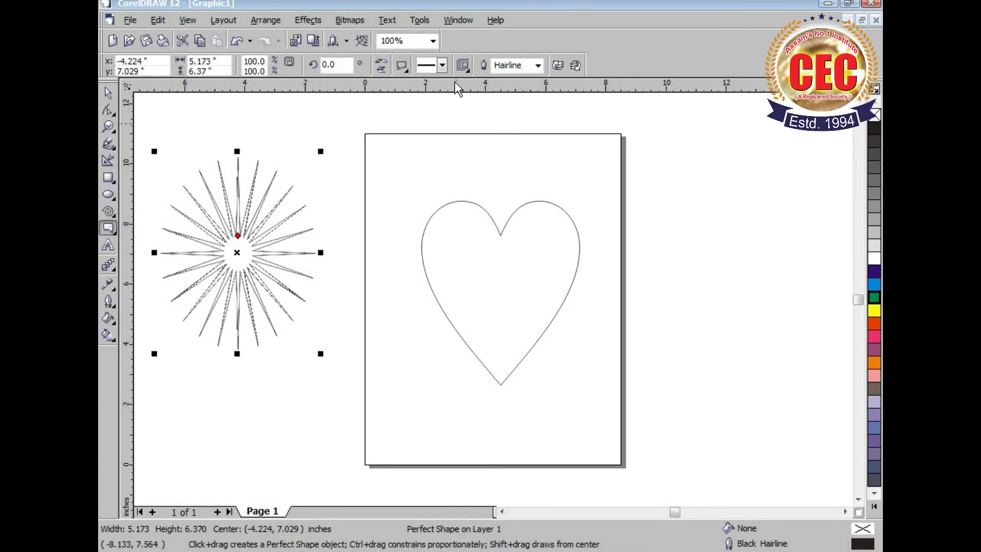
left_click(406, 69)
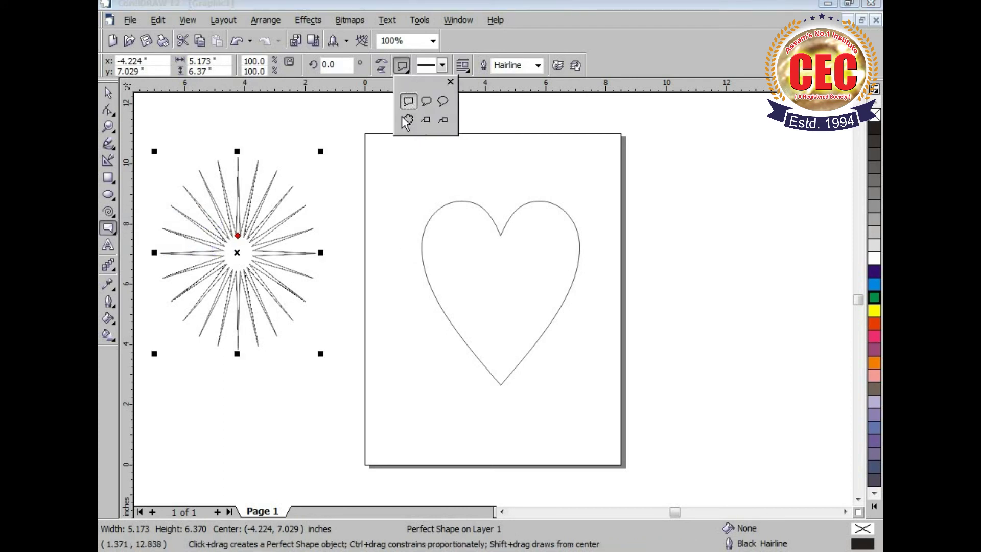